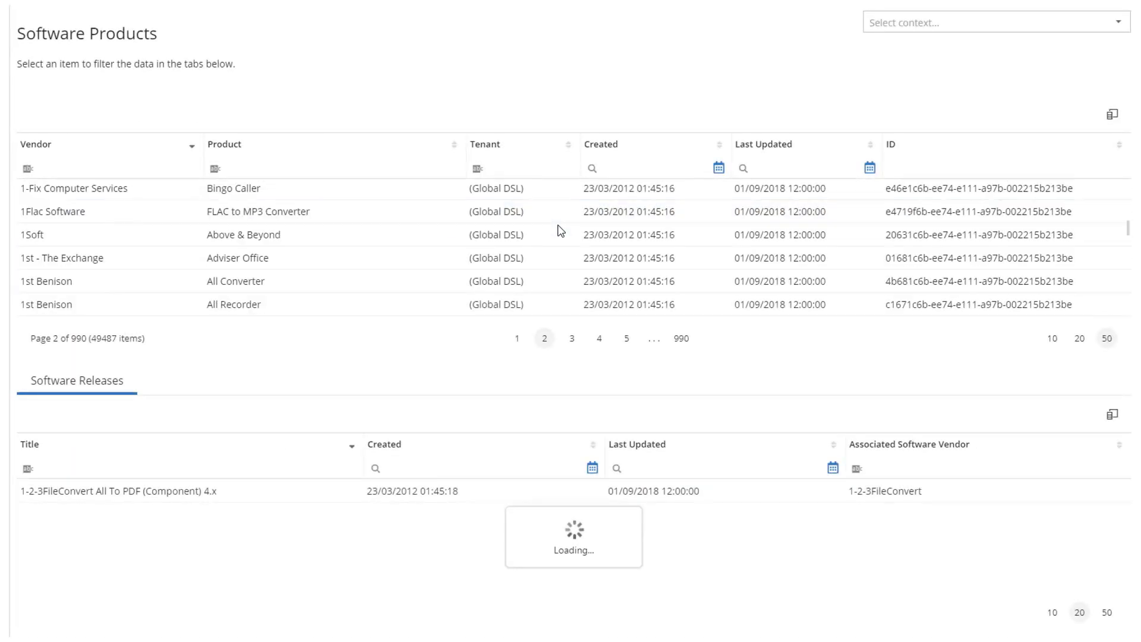
pyautogui.scroll(-5, 560, 230)
pyautogui.scroll(-5, 560, 230)
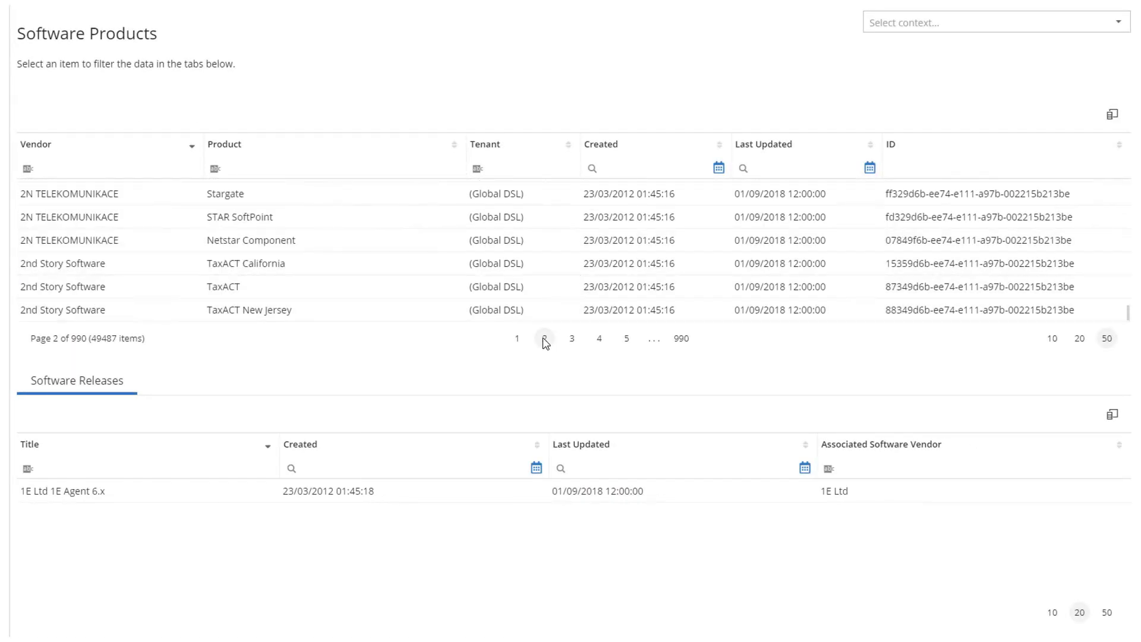
# Page the Software Products grid forward through pages 3, 4, 5, 6 and 7
pyautogui.click(572, 339)
pyautogui.click(599, 338)
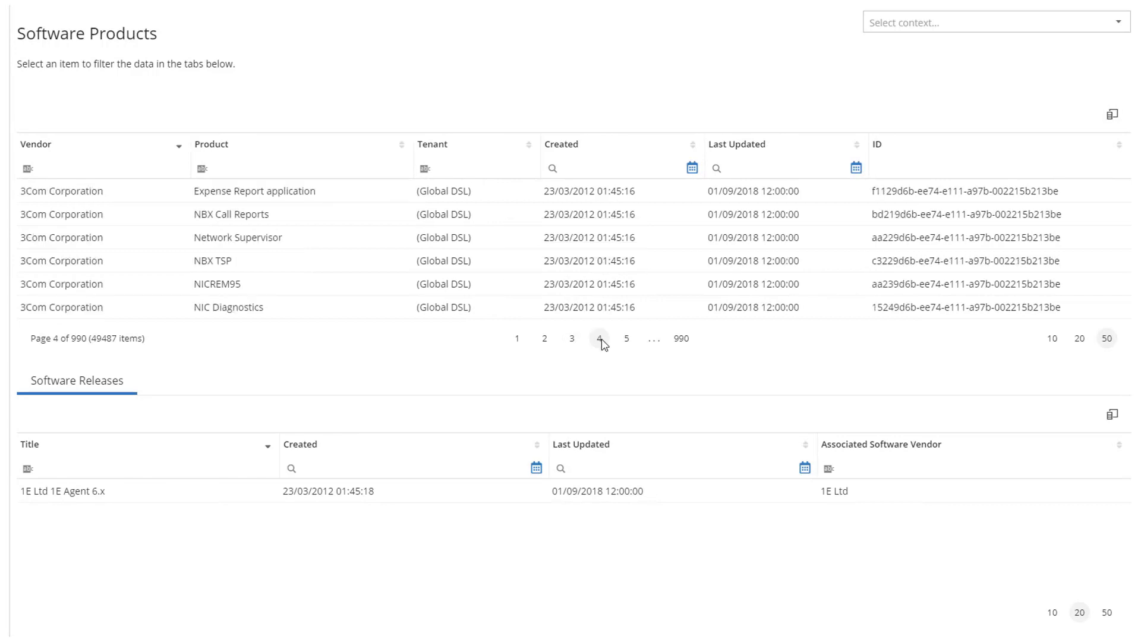
pyautogui.scroll(-5, 588, 251)
pyautogui.scroll(-5, 589, 259)
pyautogui.scroll(-3, 589, 267)
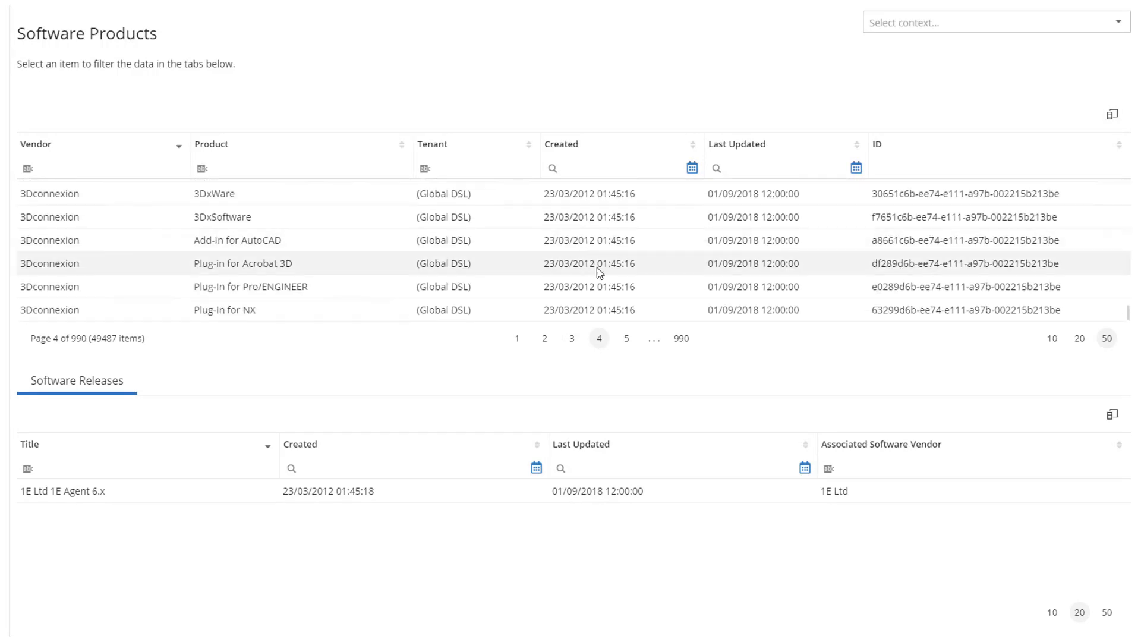
pyautogui.click(626, 337)
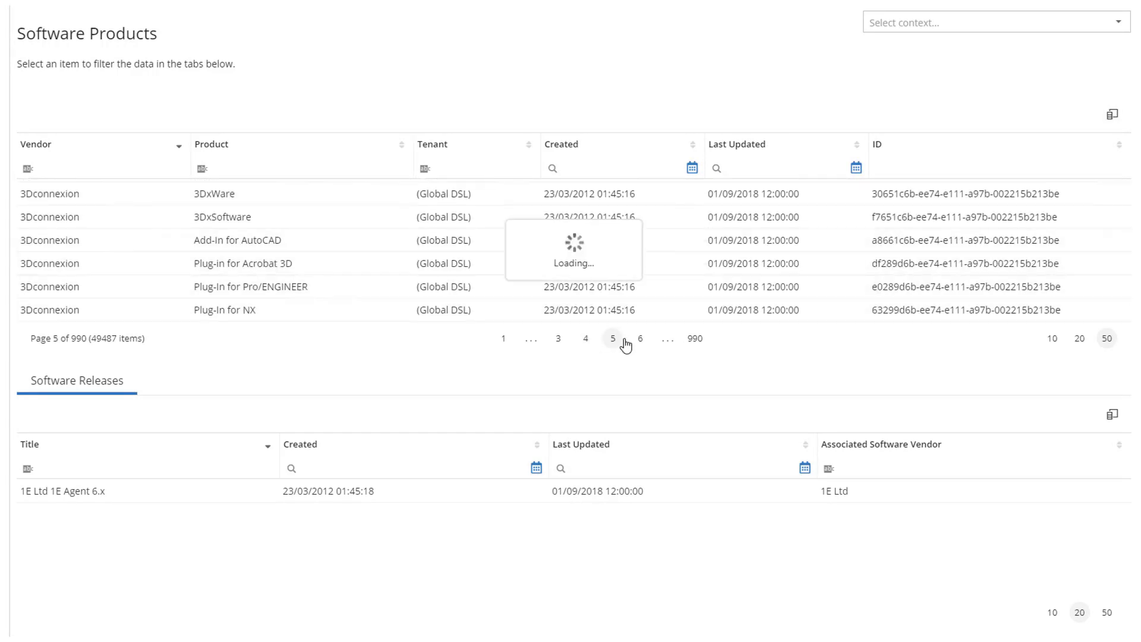
pyautogui.click(640, 339)
pyautogui.scroll(-5, 634, 259)
pyautogui.scroll(-5, 634, 259)
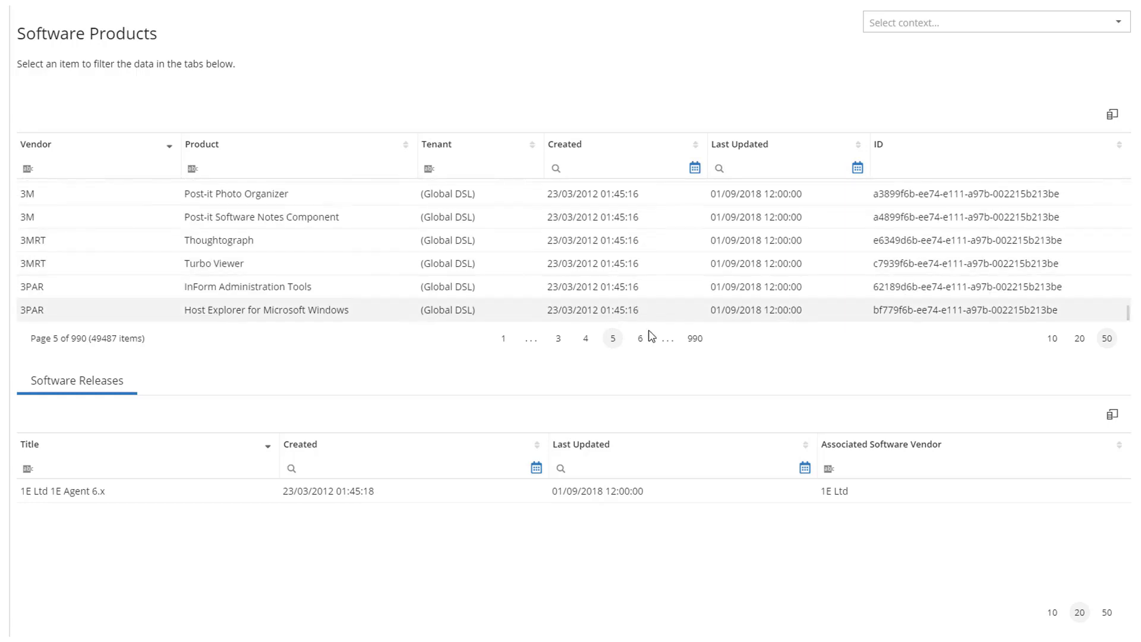
pyautogui.scroll(-4, 644, 342)
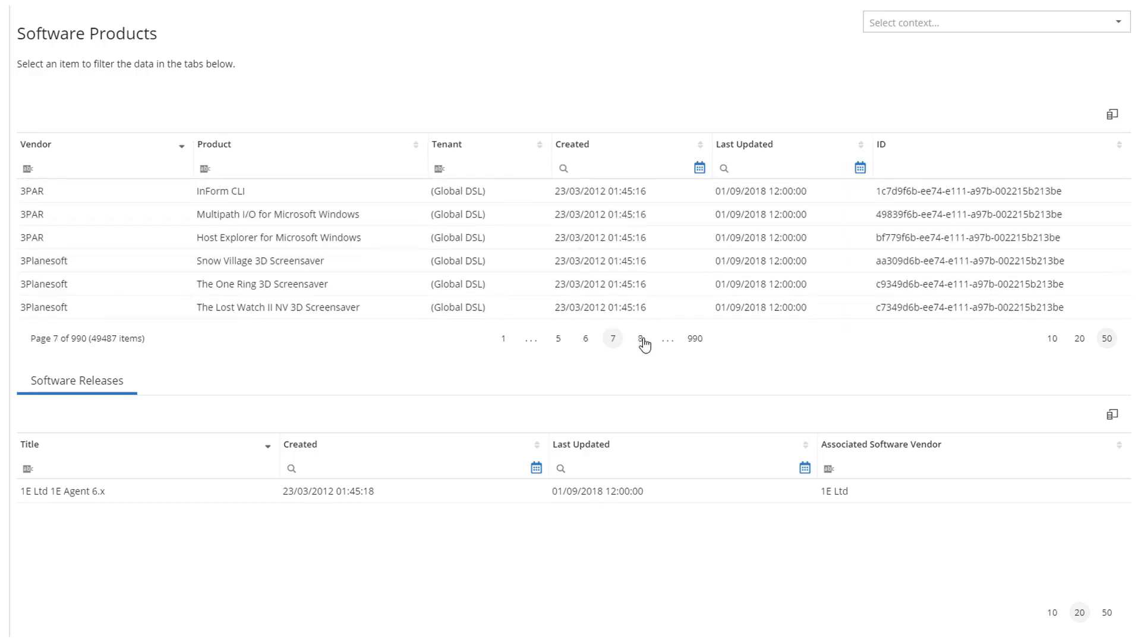
pyautogui.click(645, 341)
pyautogui.scroll(-5, 623, 268)
pyautogui.scroll(-5, 623, 269)
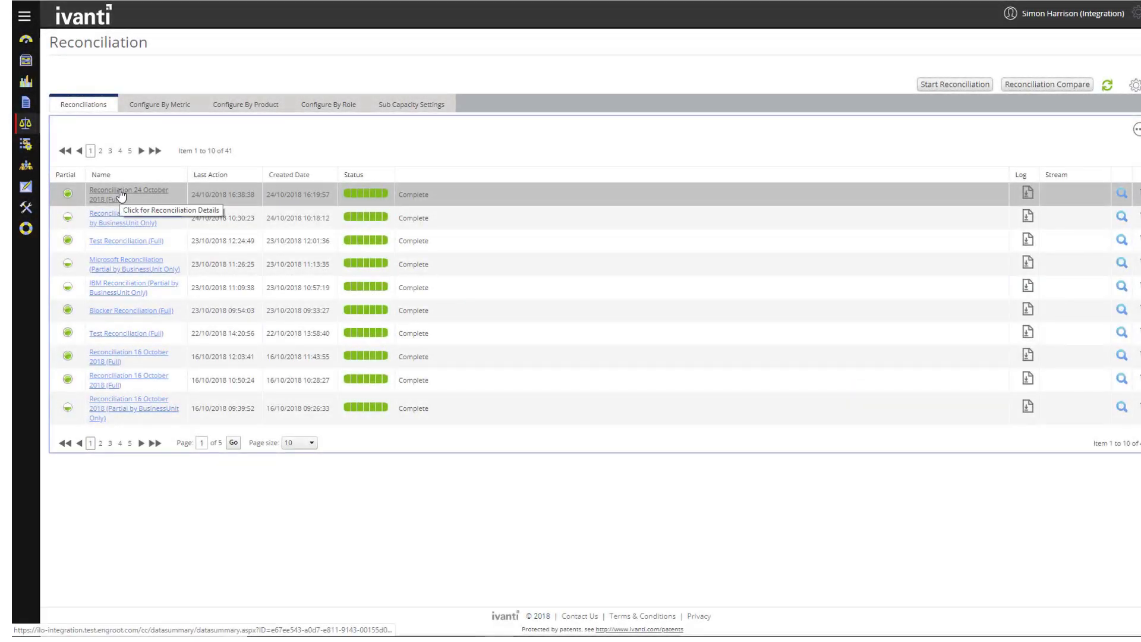
# View the 24 October 2018 reconciliation's summary at 20 rows per page
pyautogui.click(120, 195)
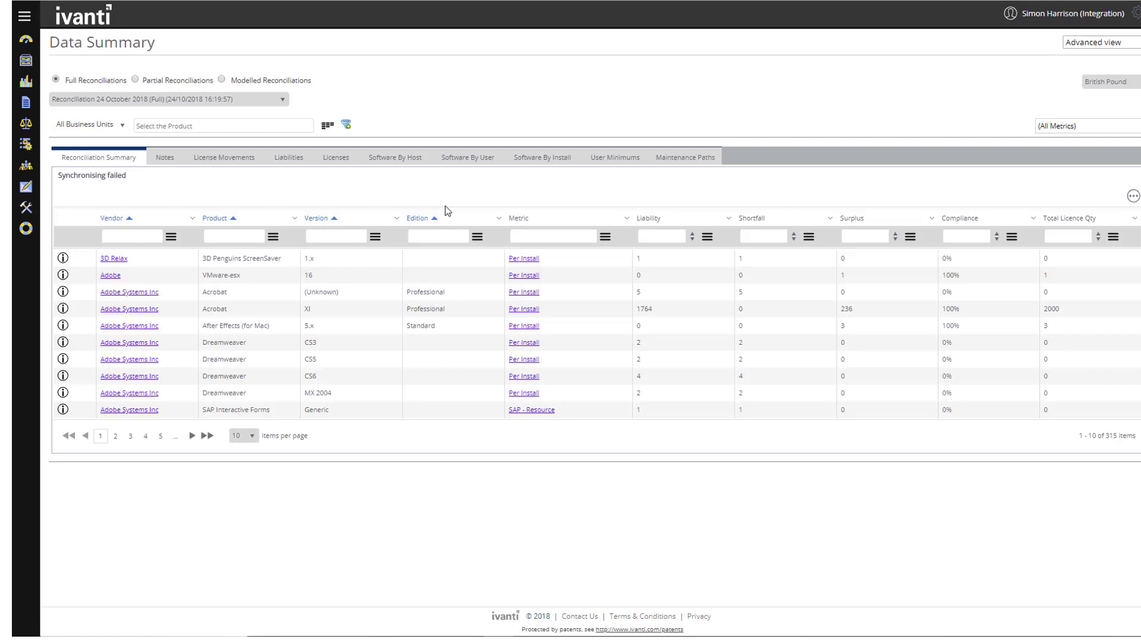
pyautogui.click(244, 435)
pyautogui.click(240, 463)
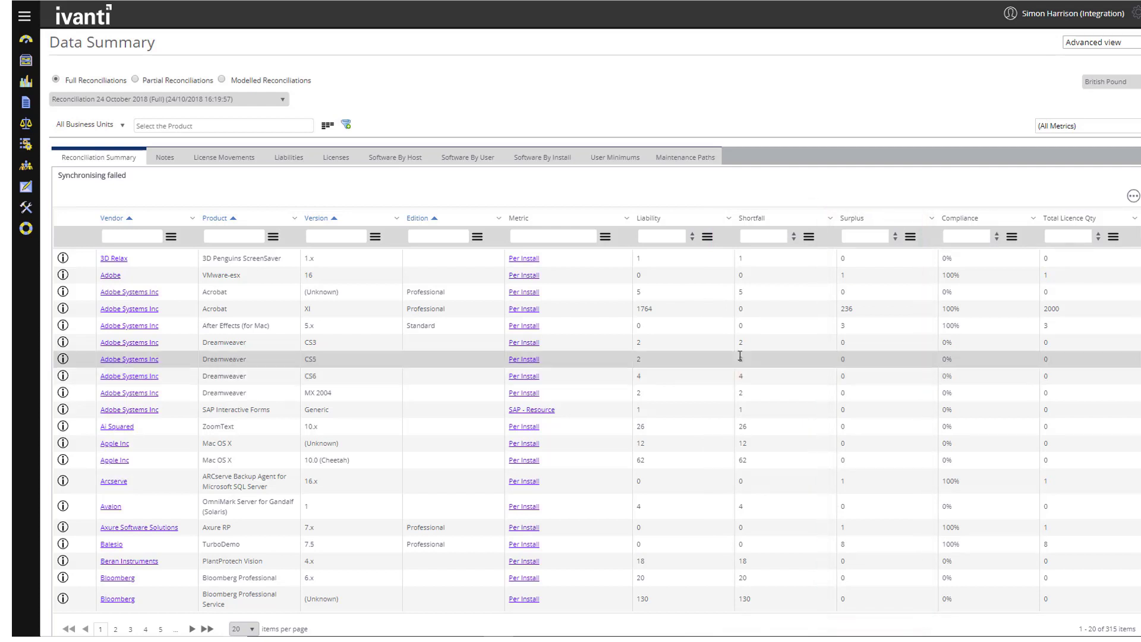
# Review the reconciliation's Liabilities list at 20 rows per page
pyautogui.click(287, 158)
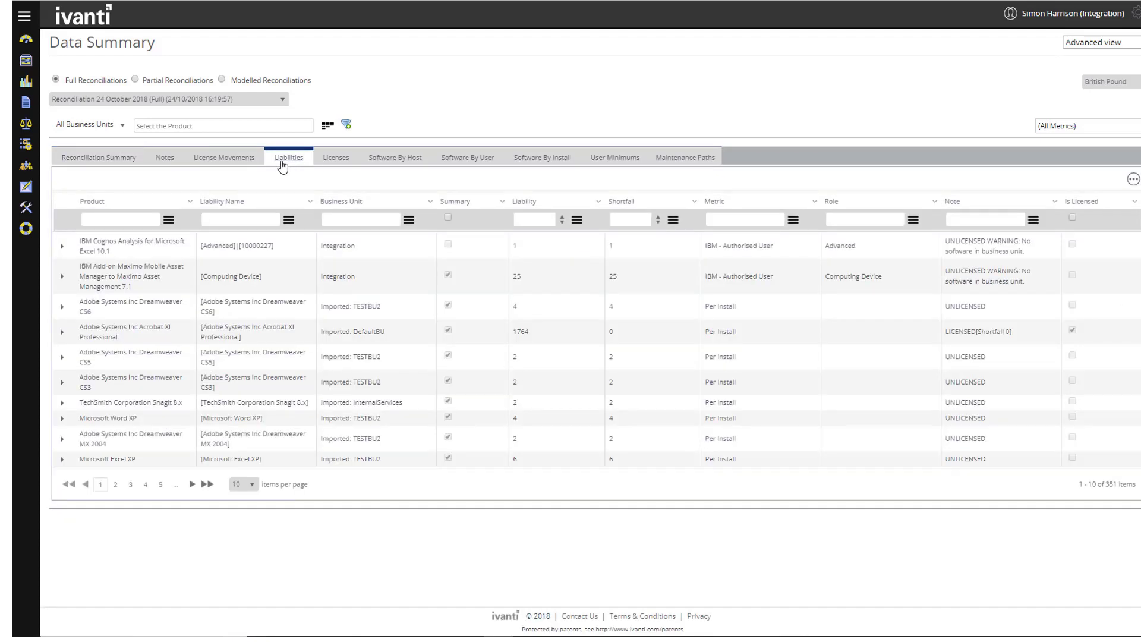
pyautogui.click(243, 484)
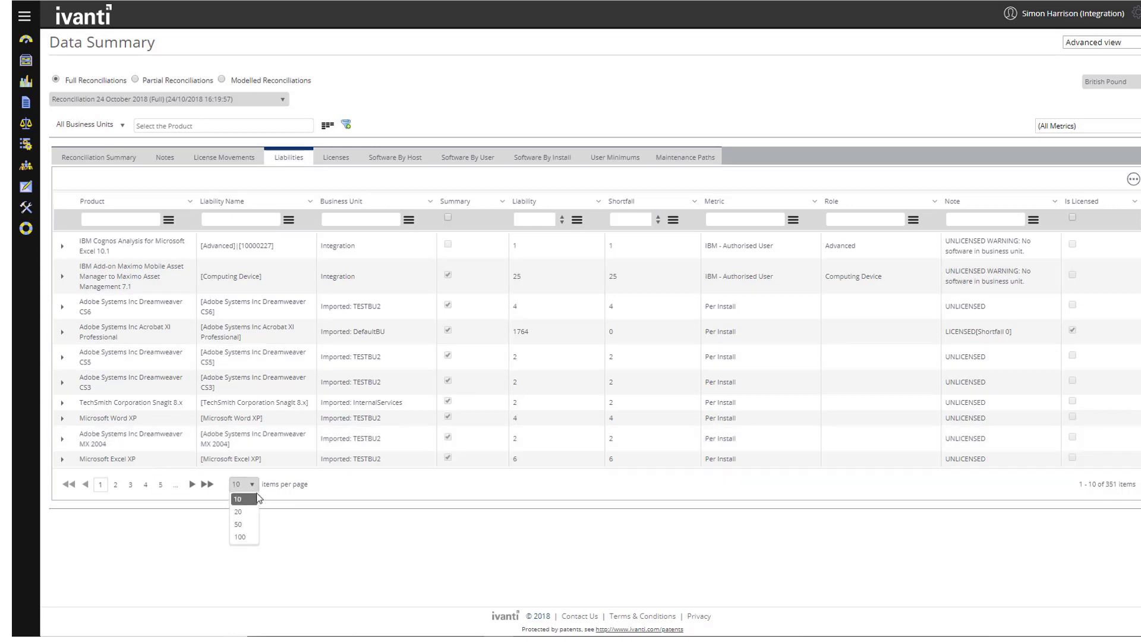
pyautogui.click(238, 511)
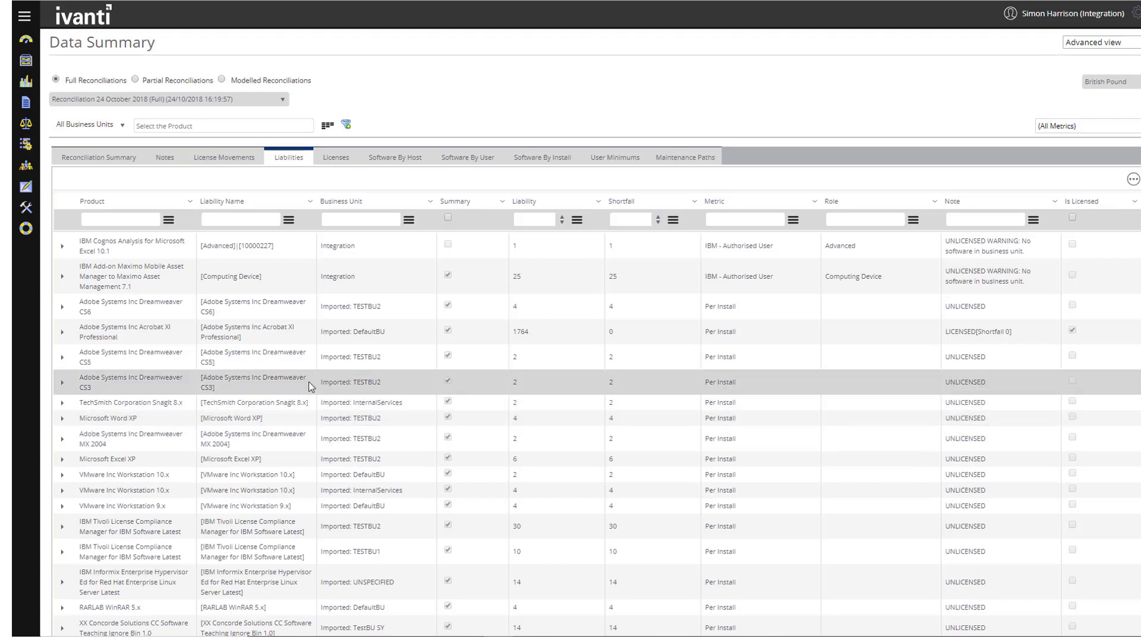
# Browse the Software By Host, Software By User and Software By Install breakdowns
pyautogui.click(396, 157)
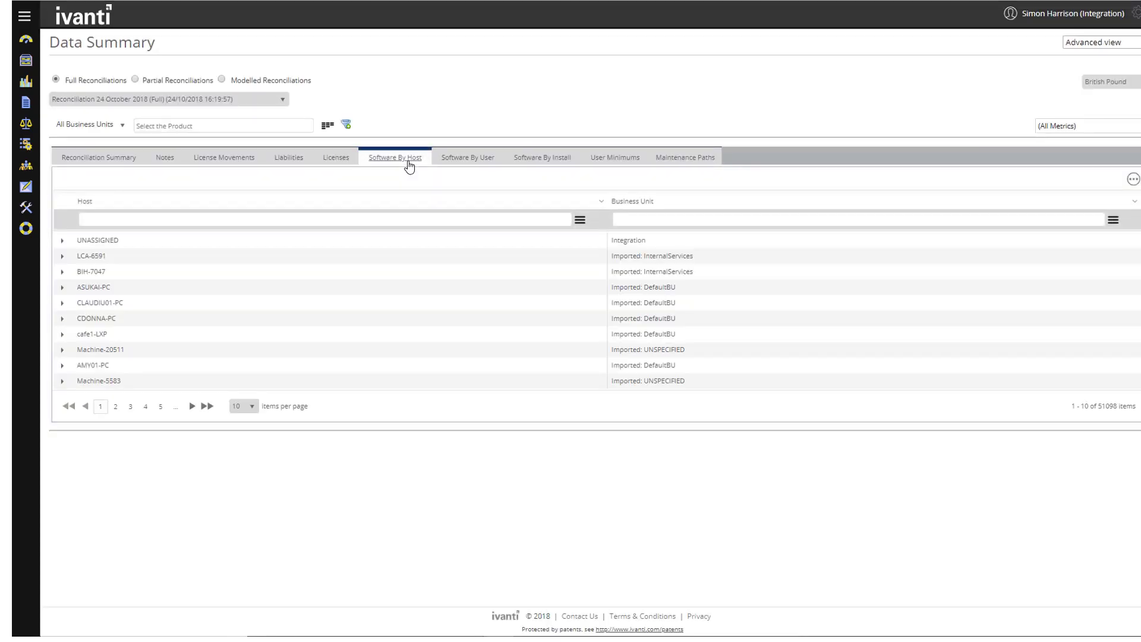
pyautogui.click(468, 160)
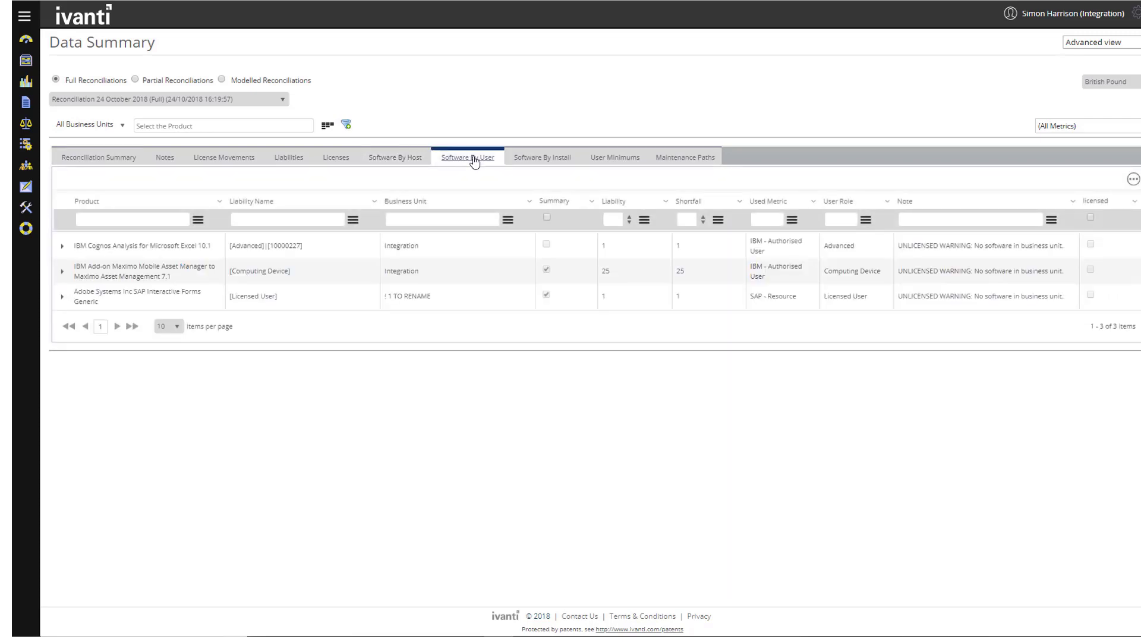
pyautogui.click(535, 160)
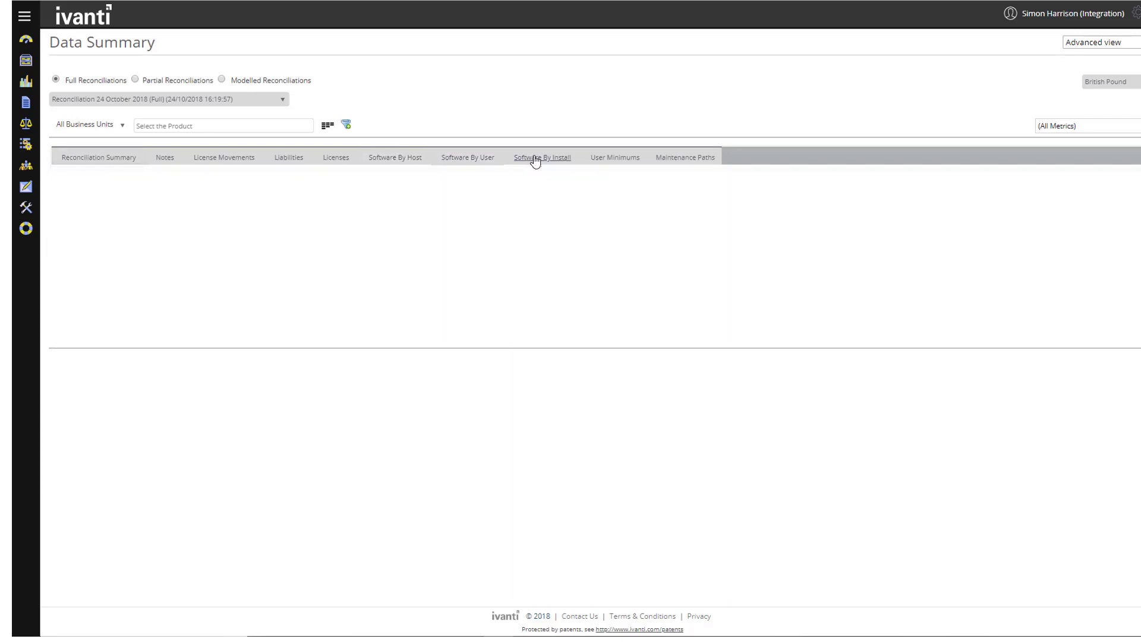